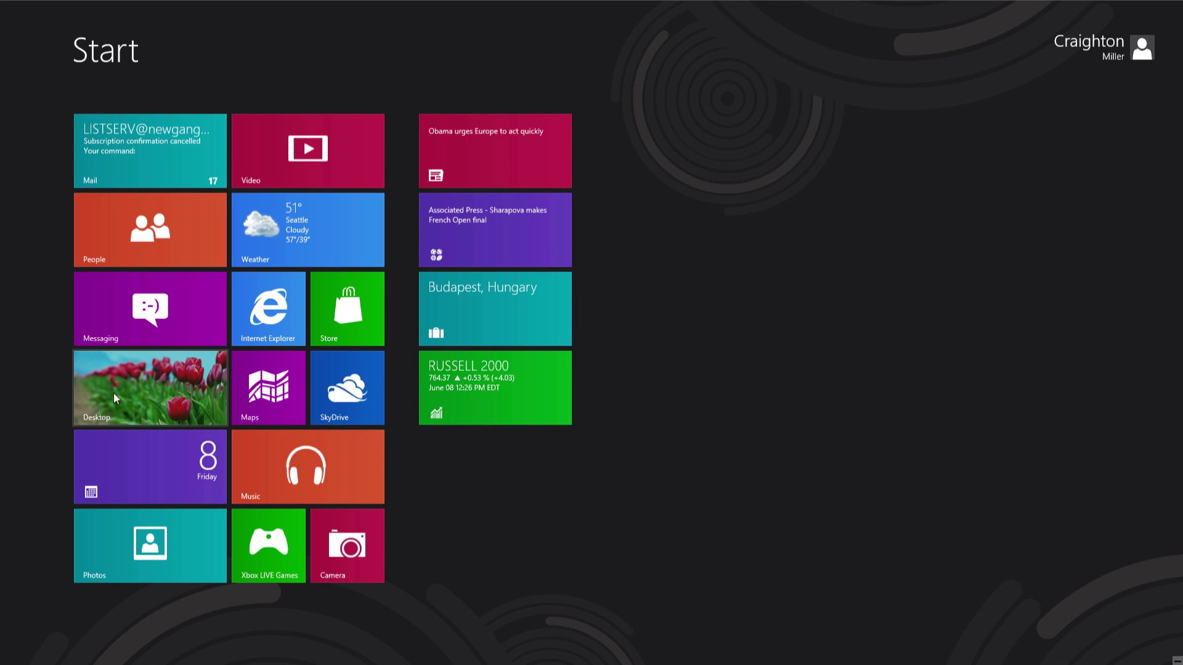
Go from the Start screen to the desktop and reveal the charms
click(156, 387)
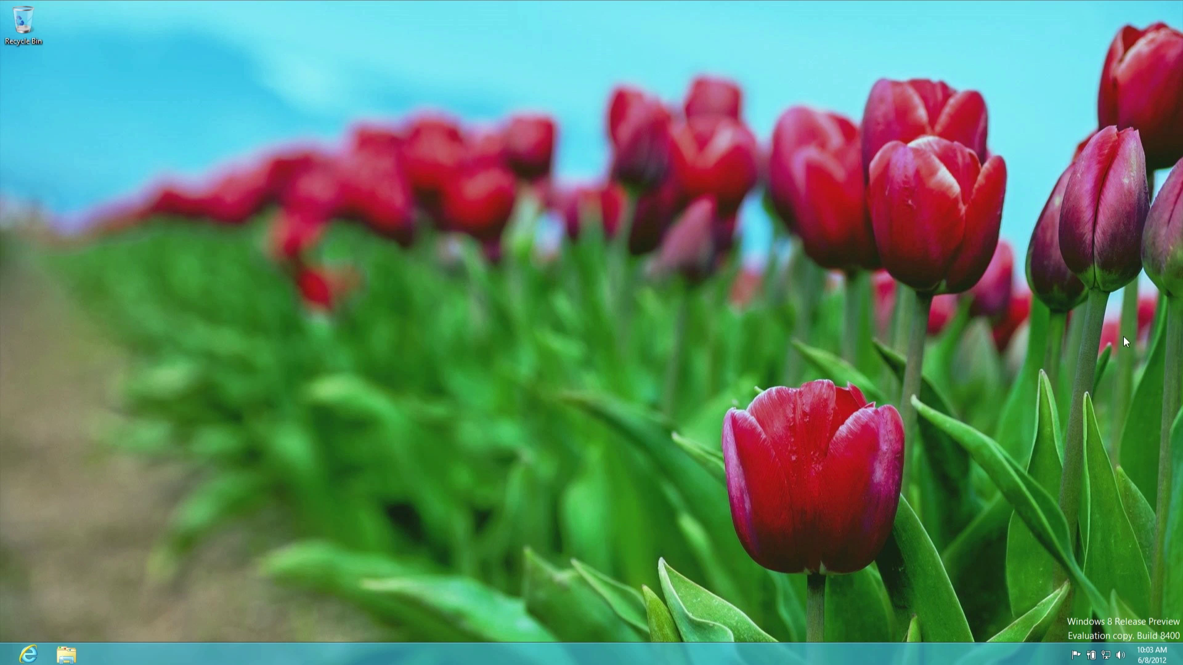
mouse_move(1182, 0)
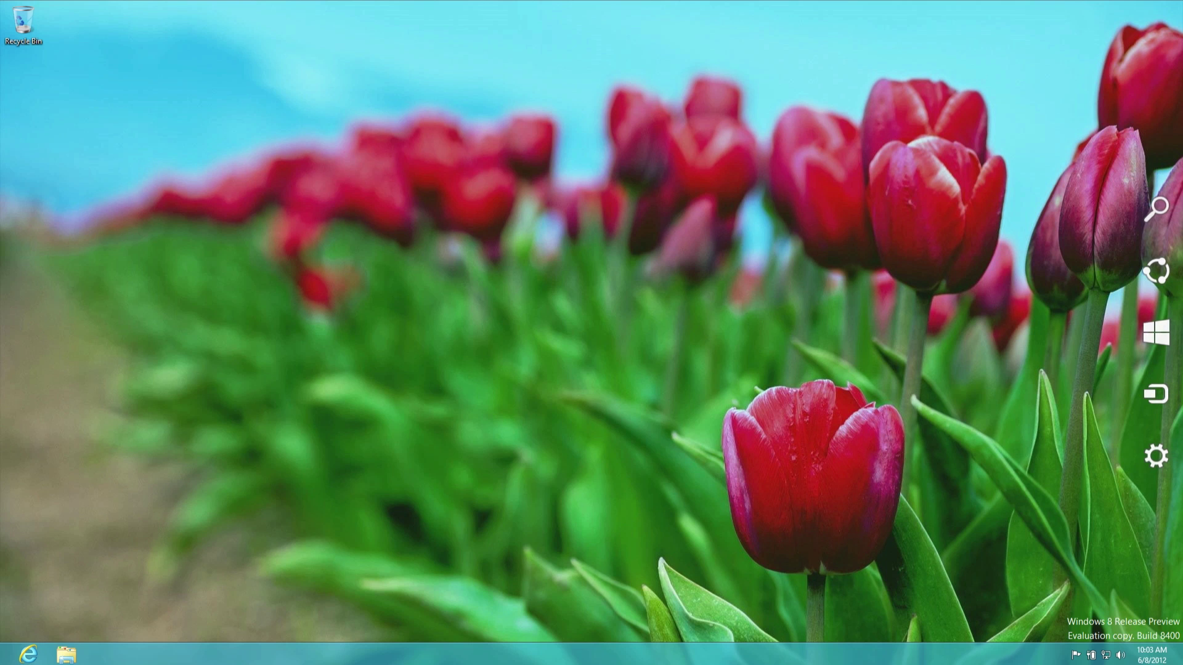
mouse_move(1176, 246)
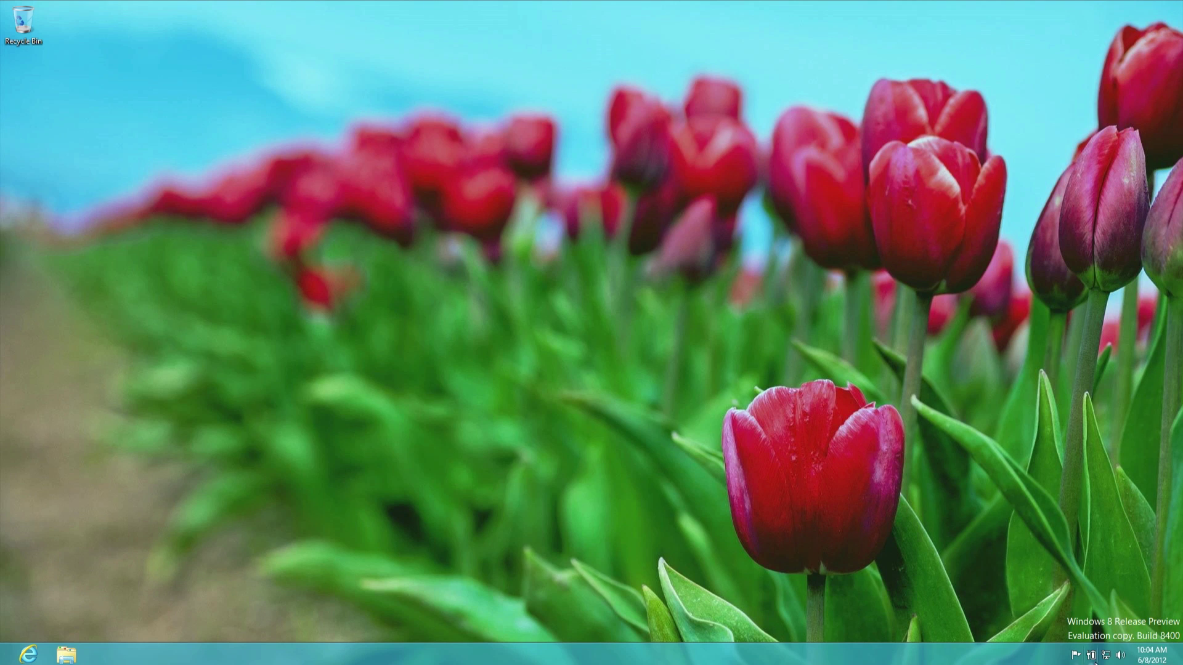
Launch Internet Explorer on the desktop
click(1131, 655)
click(1131, 655)
click(28, 654)
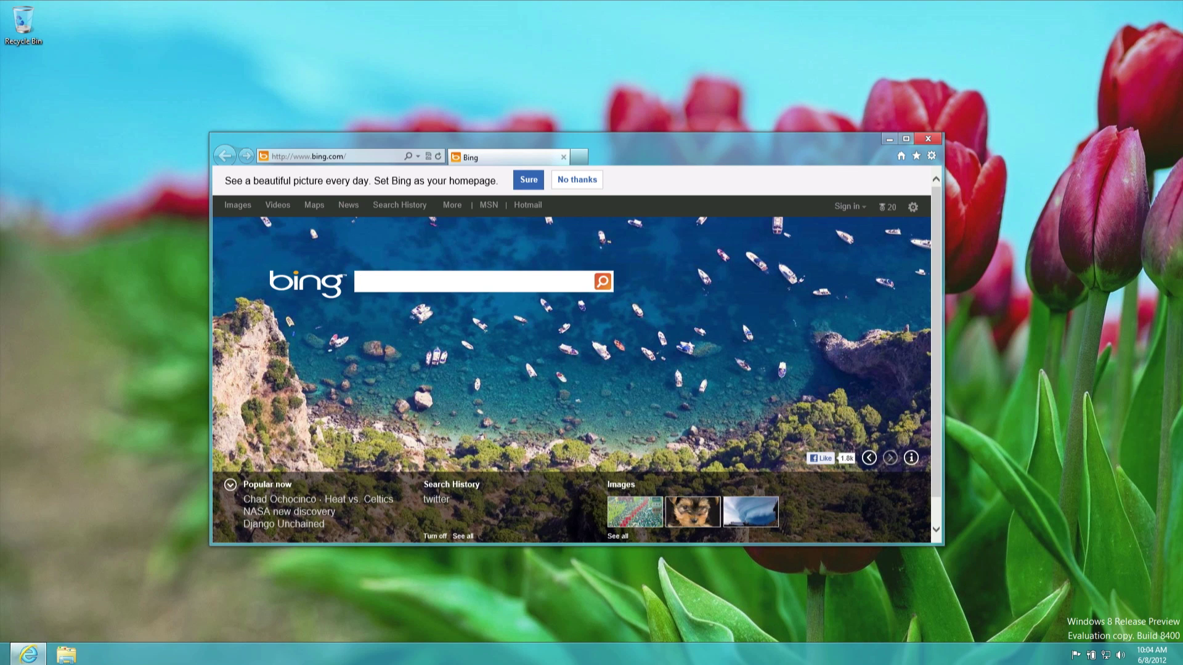
Switch to the Start screen and back to the desktop, and close the Internet Explorer window
mouse_move(1, 664)
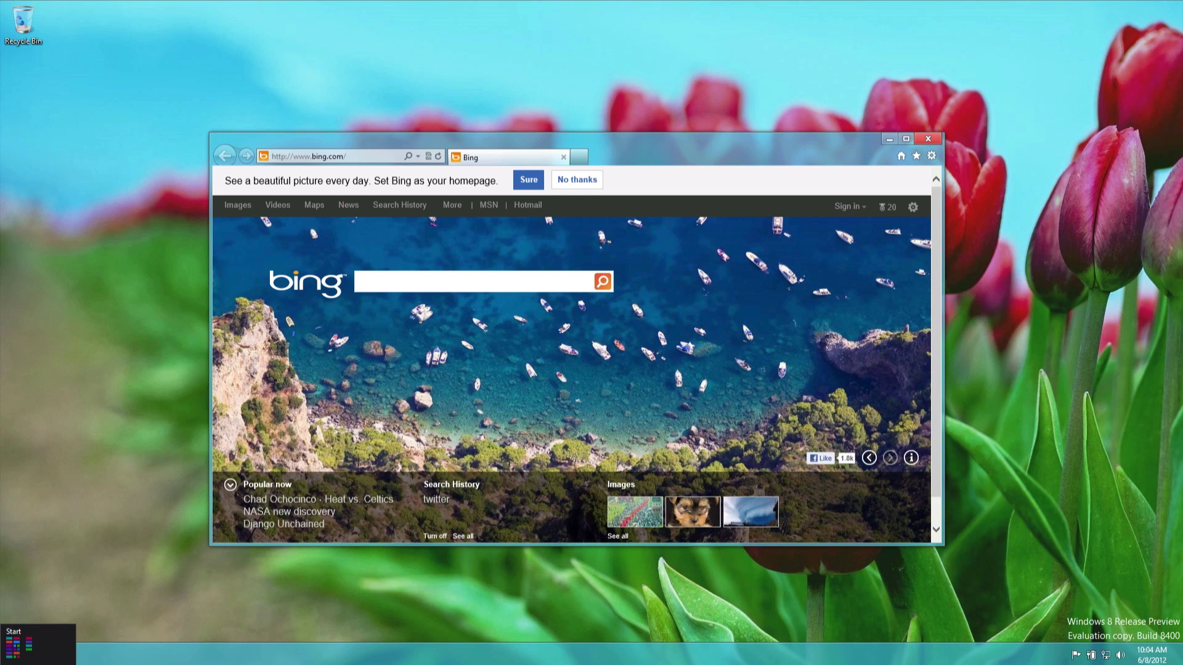
click(1, 663)
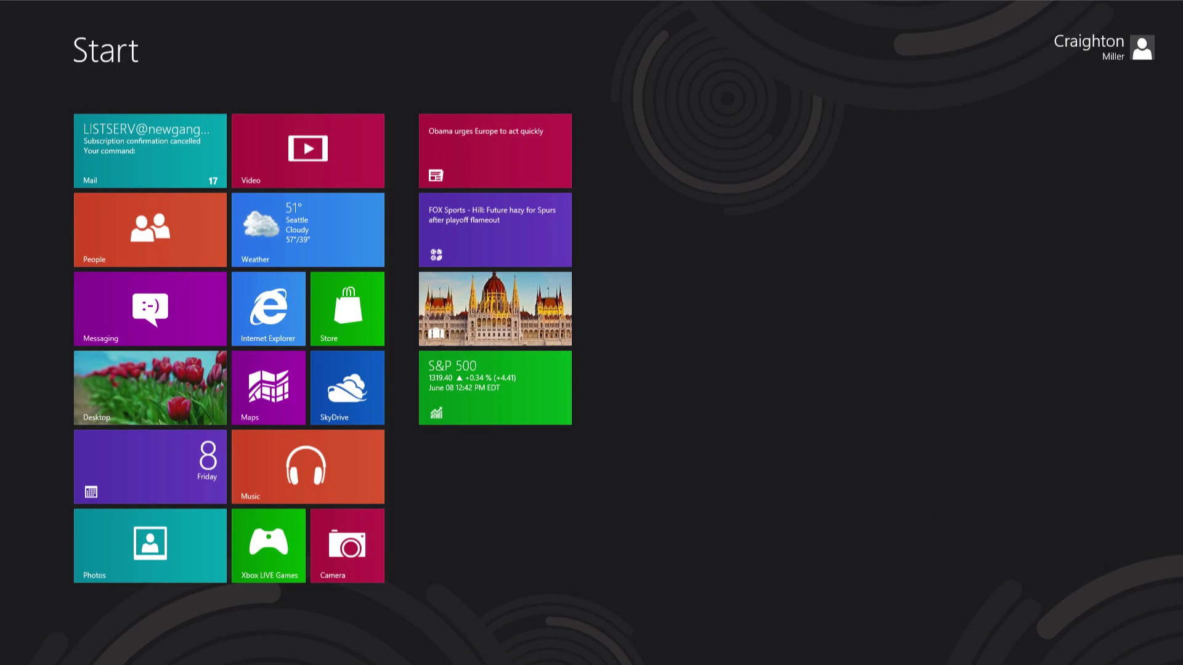
click(109, 398)
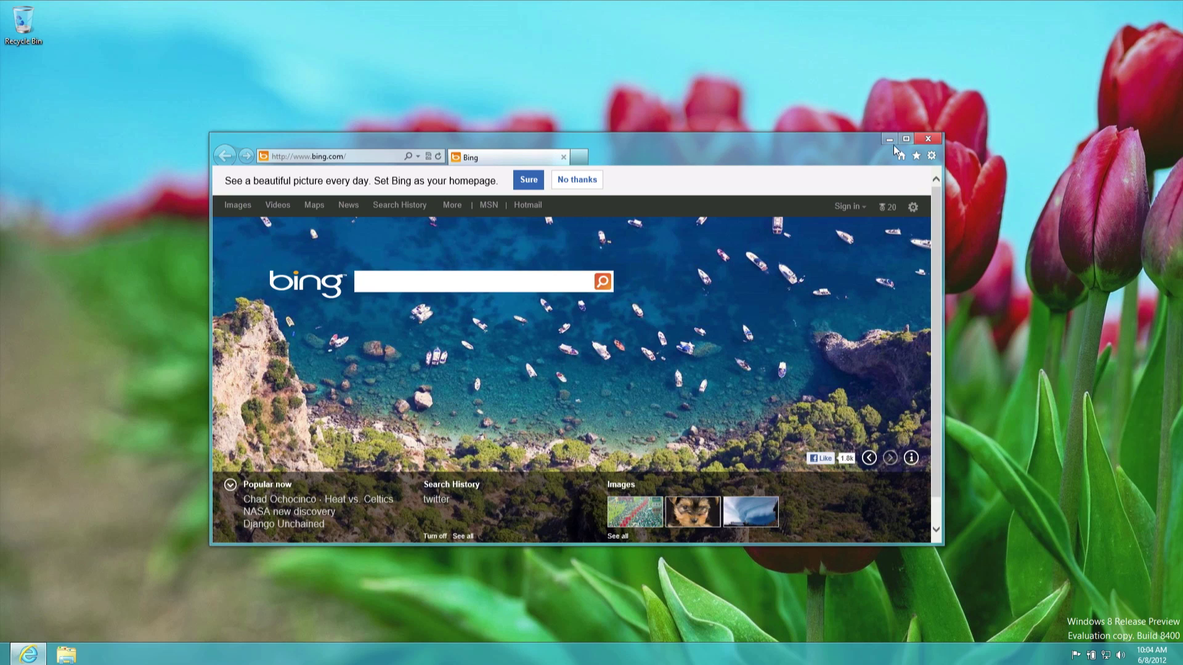
click(929, 140)
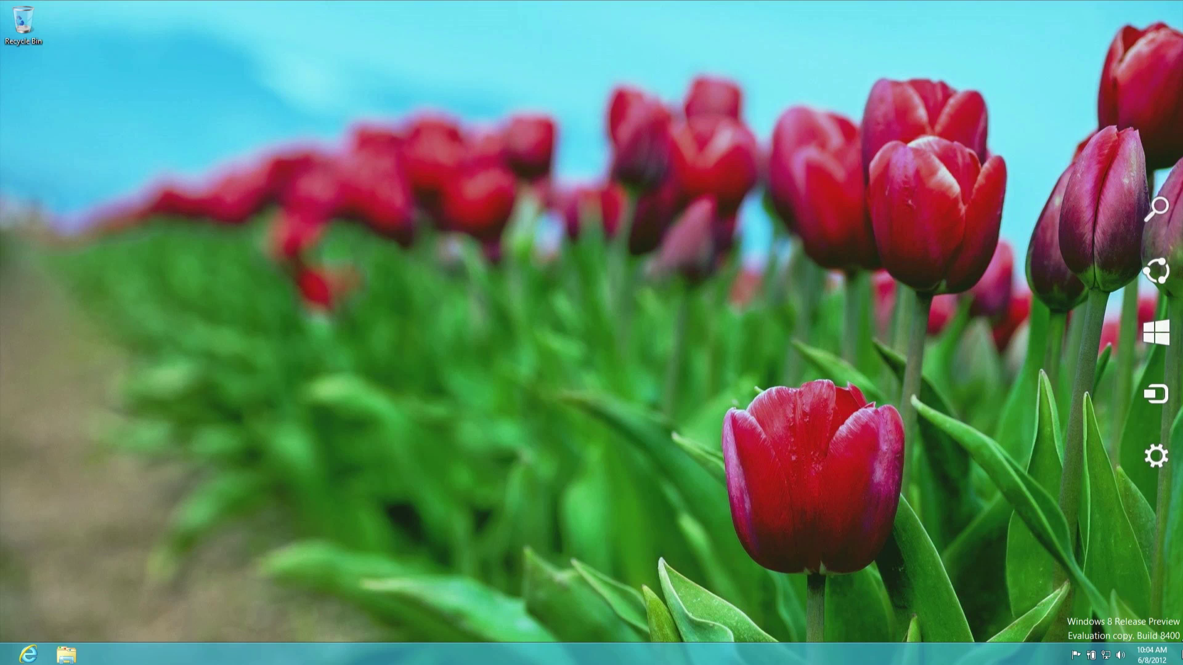
Open Control Panel through the desktop's Settings charm
mouse_move(1169, 469)
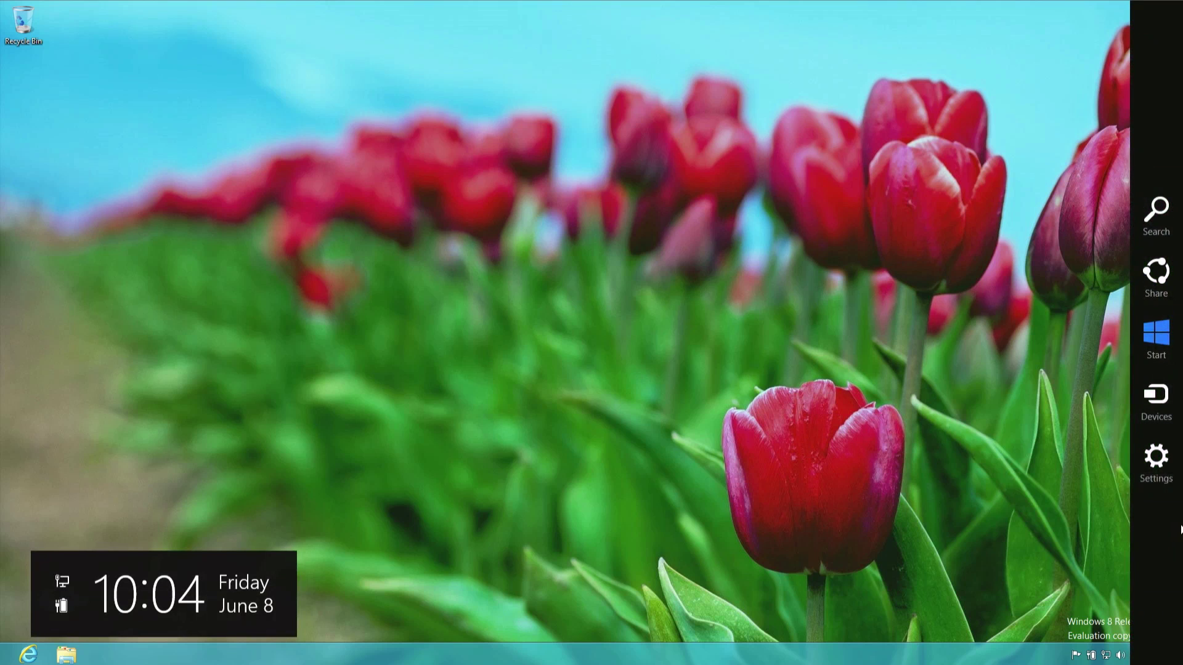
click(1156, 461)
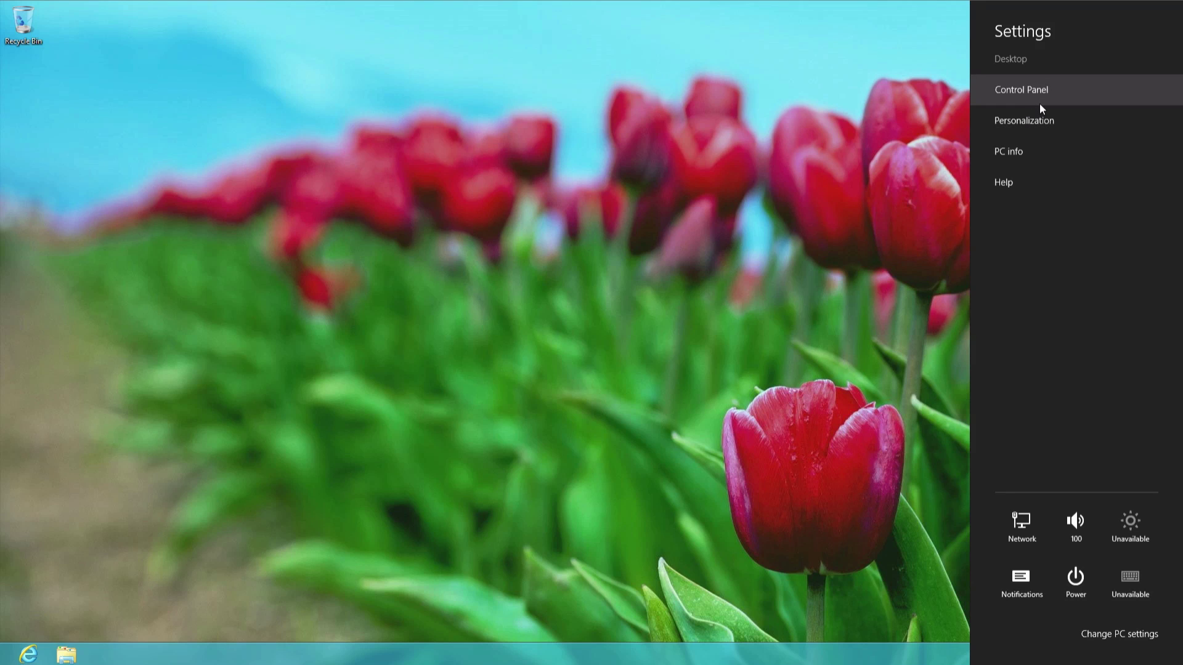
click(1042, 86)
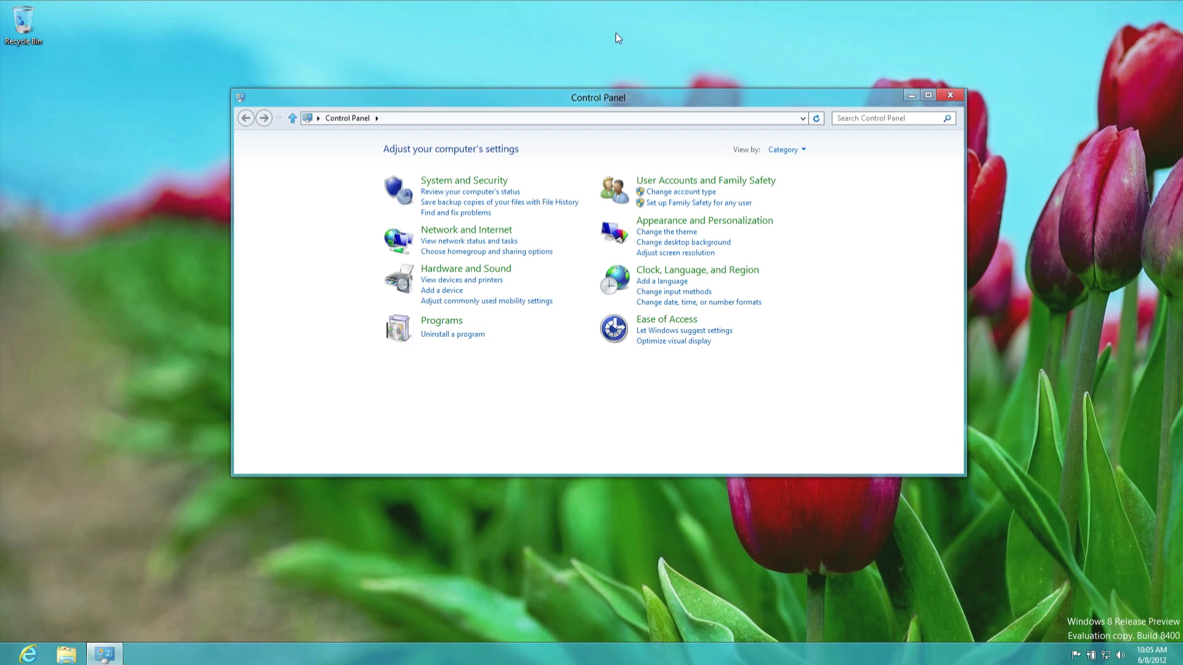
Open the System and Security category, snap its window to half the screen, and restore it to a floating window
click(425, 182)
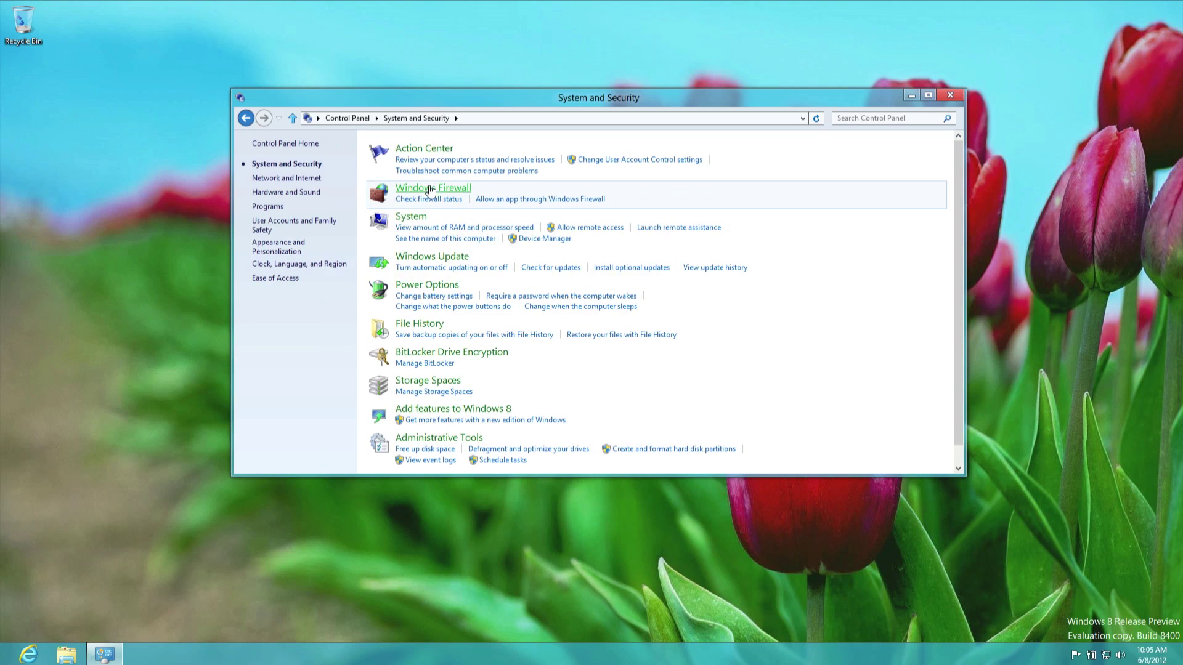
key(super+Left)
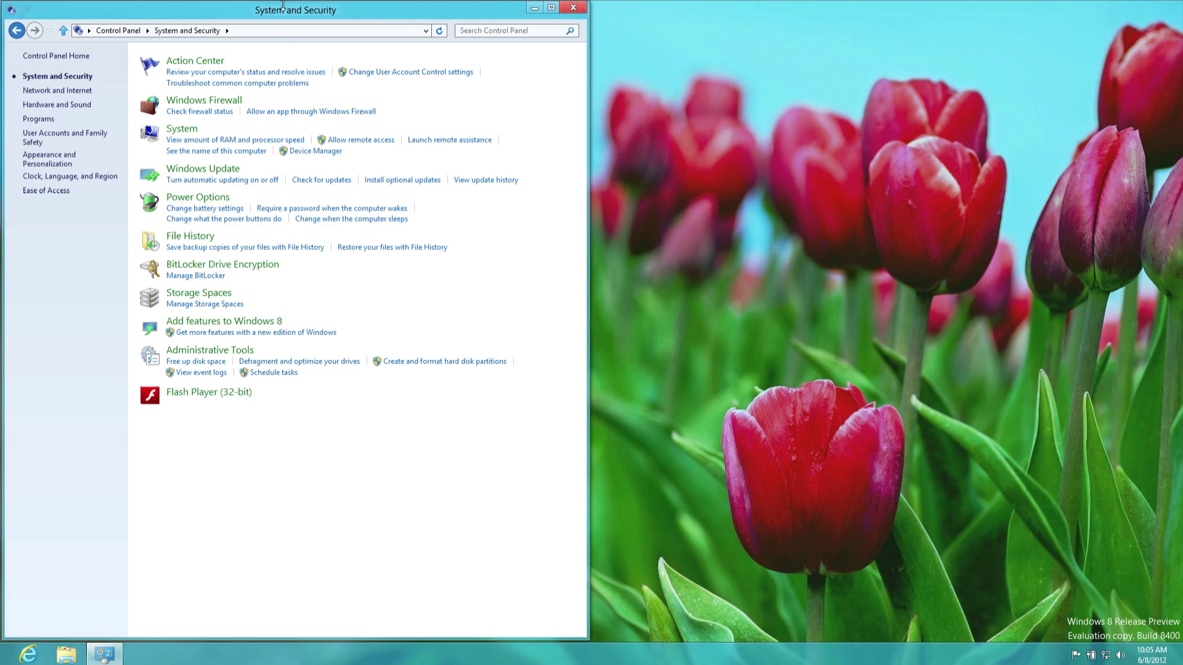
drag(285, 5, 685, 145)
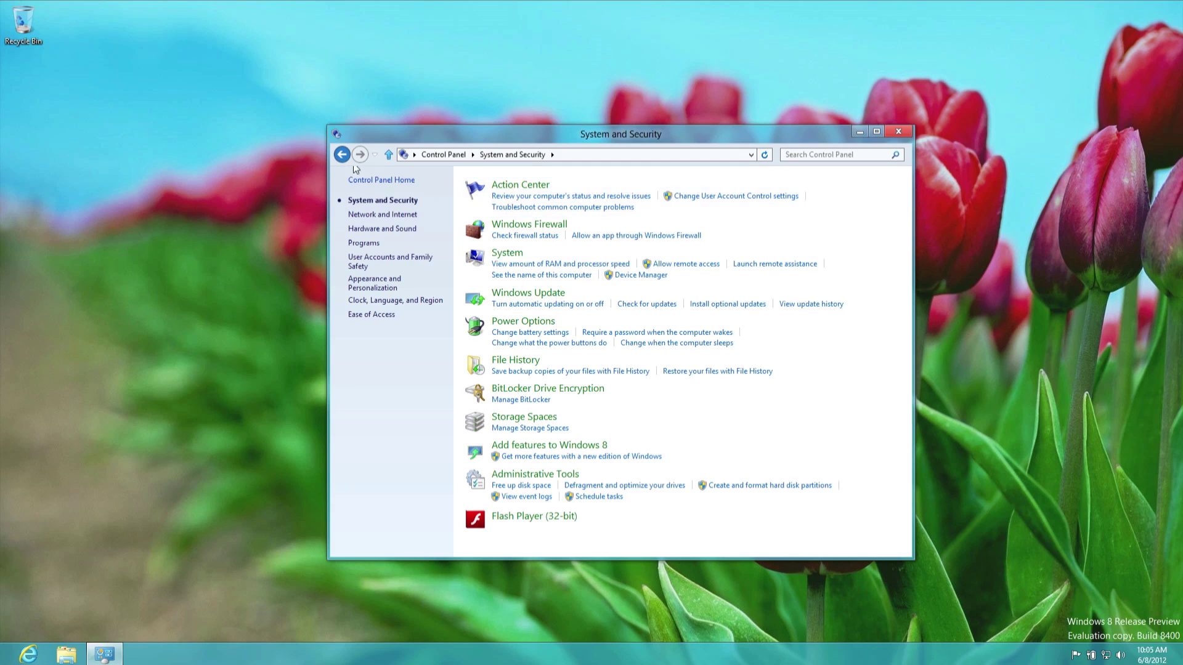
View the installed programs list and the Programs category, and close Control Panel from its home page
click(335, 153)
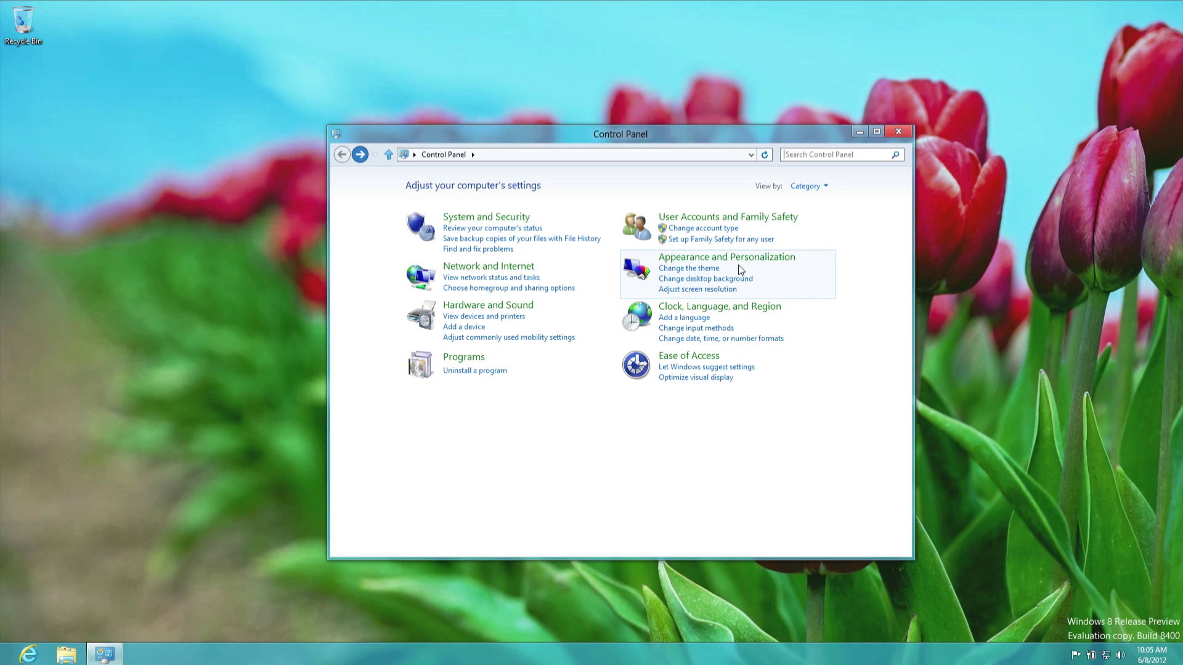
click(492, 371)
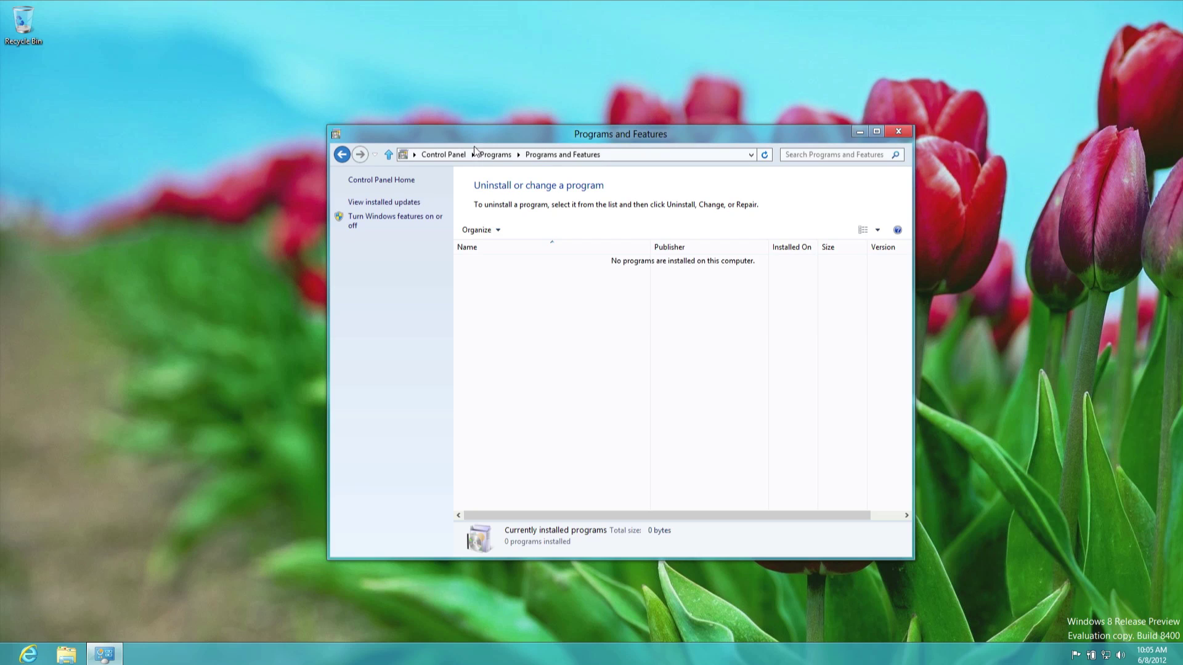
click(492, 155)
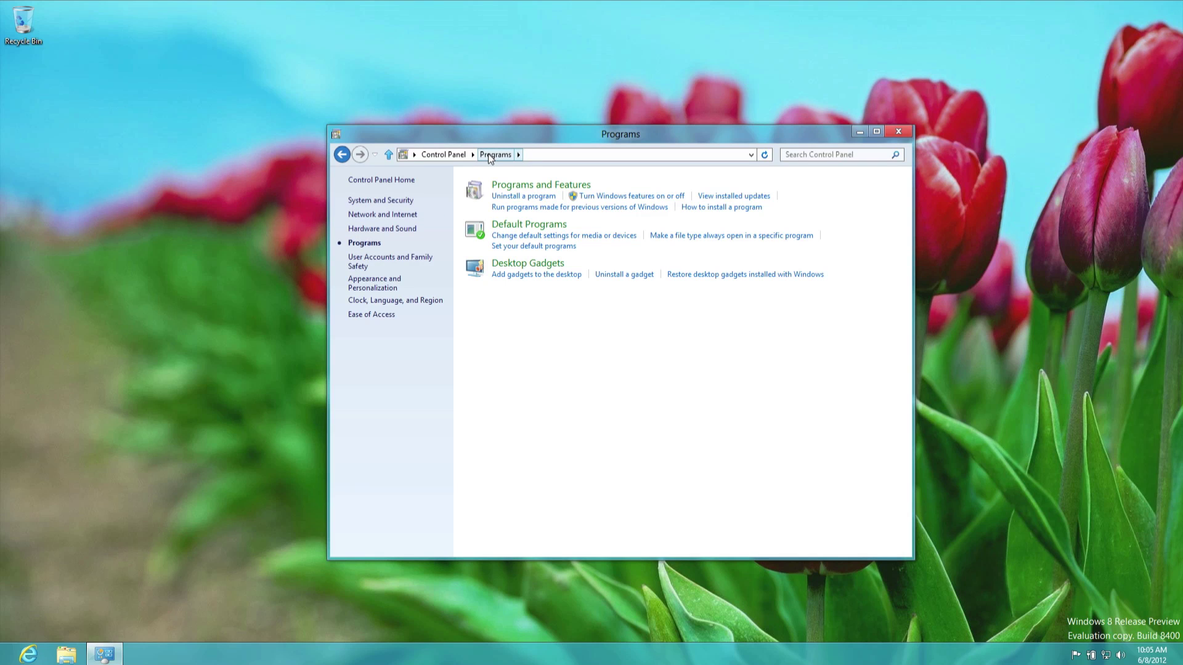
click(442, 154)
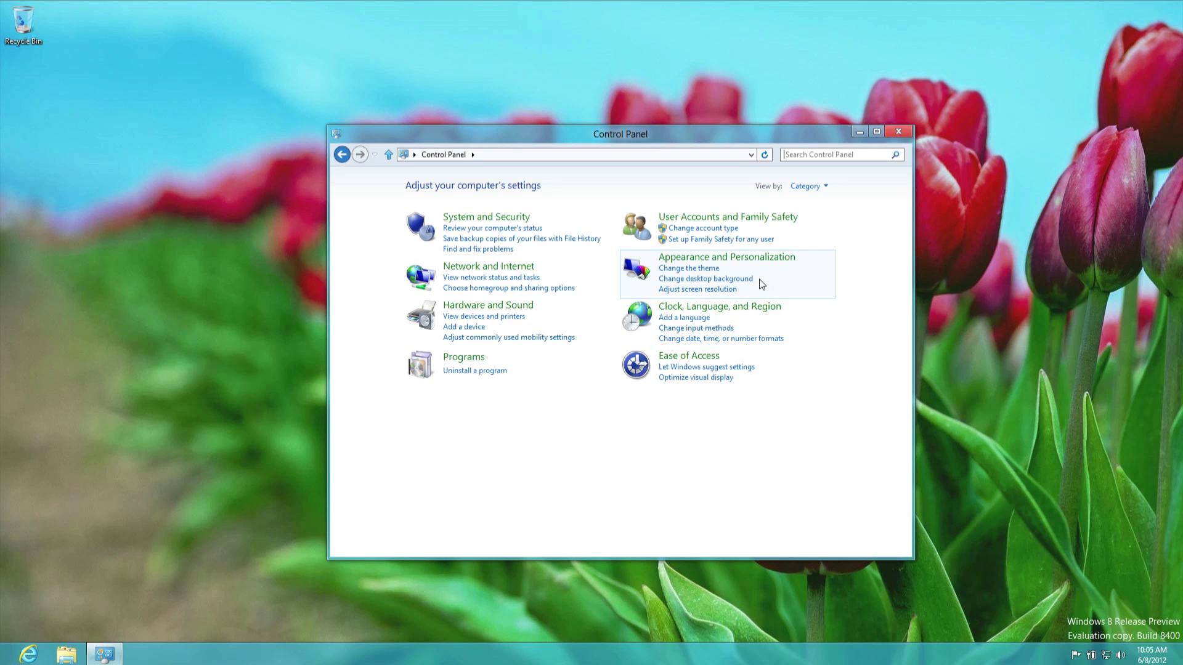
click(898, 131)
View the desktop's Personalization settings through the Settings charm and close the window
mouse_move(1180, 3)
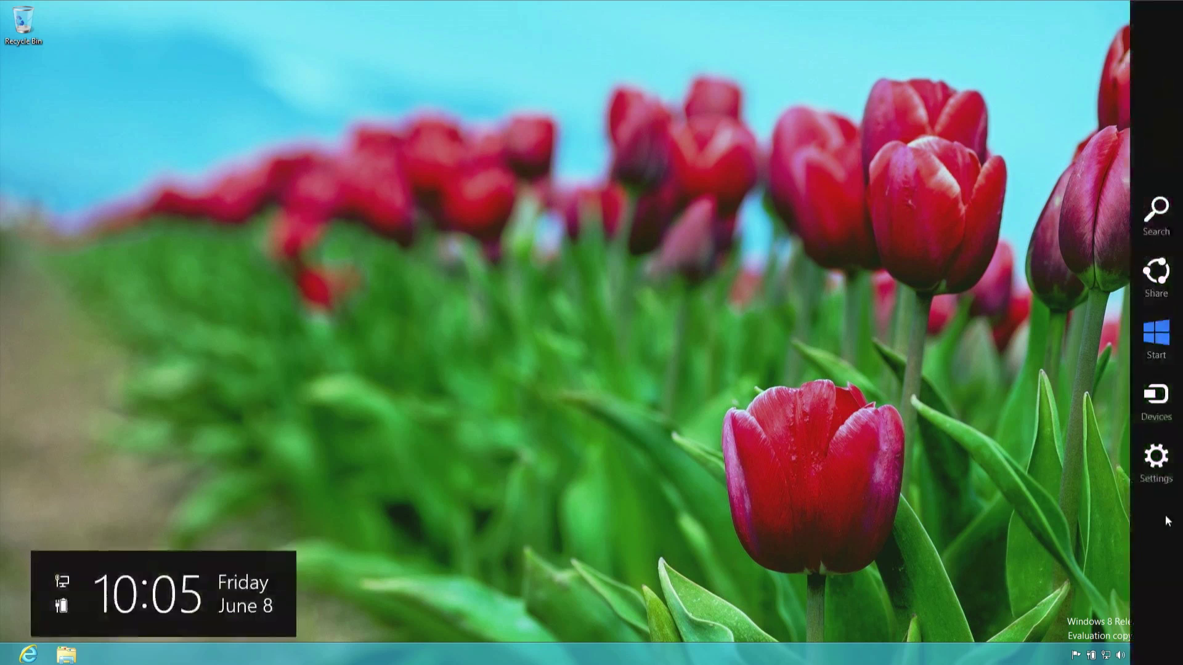
click(1154, 480)
click(1047, 126)
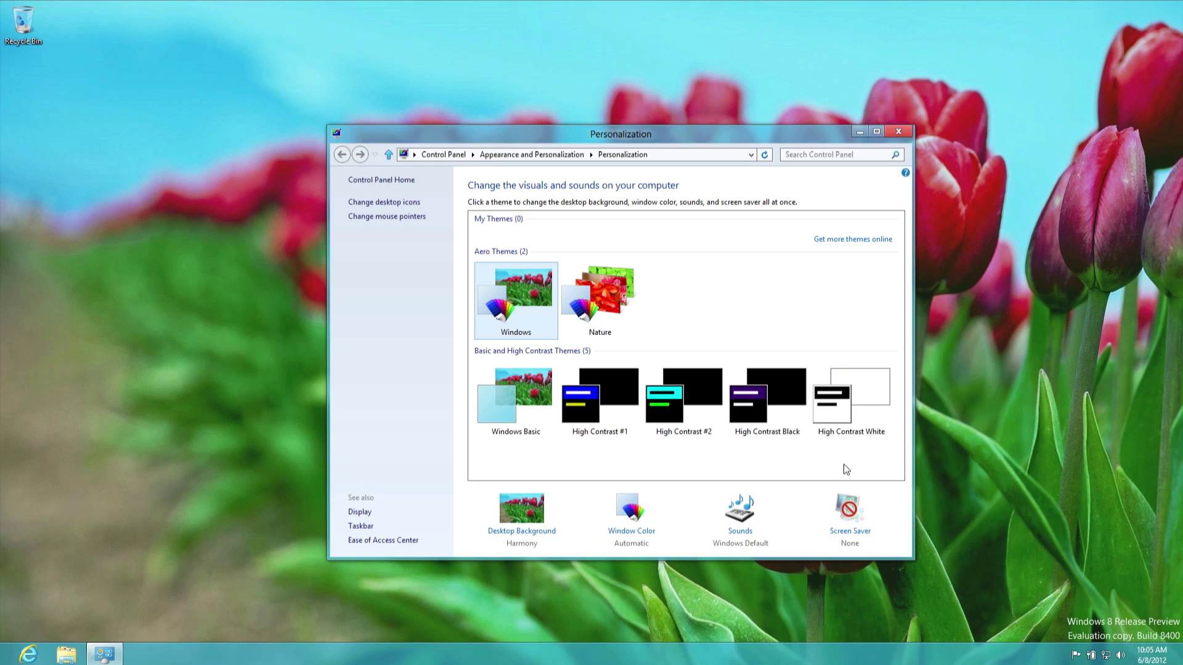
click(903, 135)
View the PC info page through the Settings charm and close the System window
mouse_move(1178, 637)
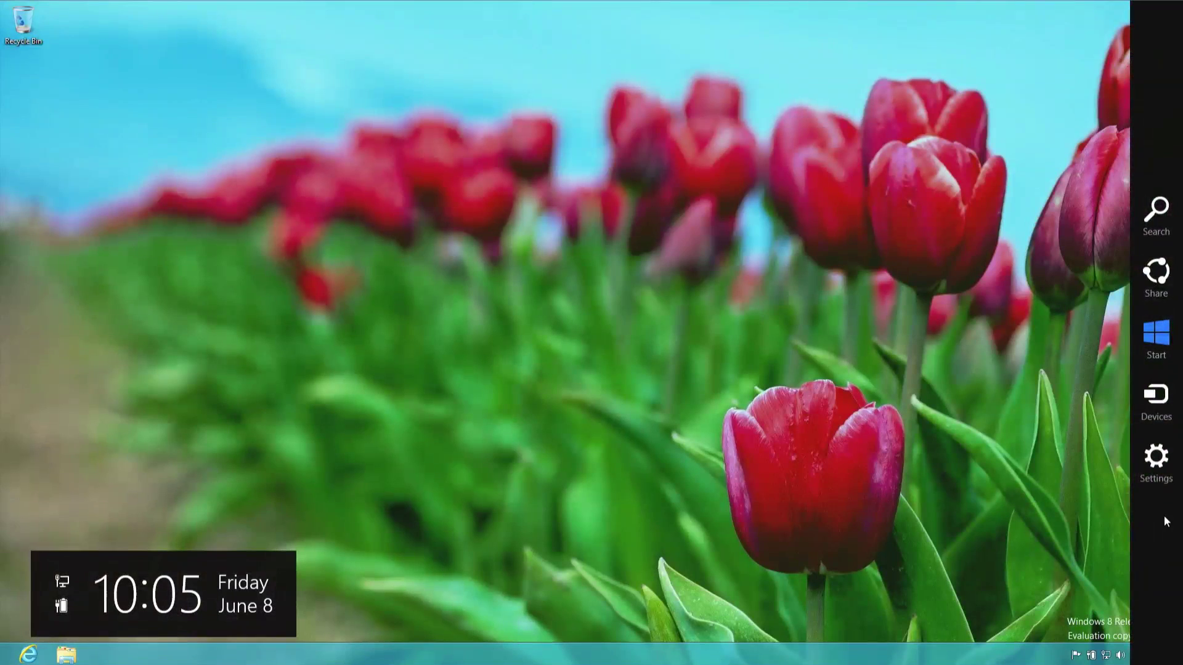
click(1155, 457)
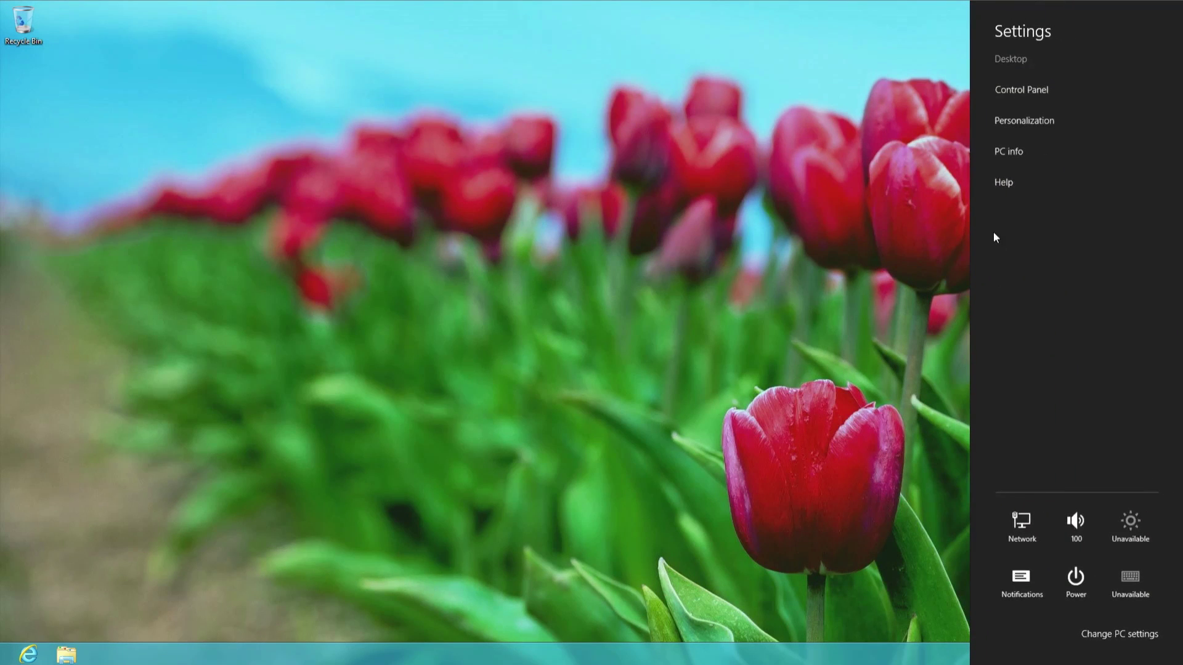
click(1036, 161)
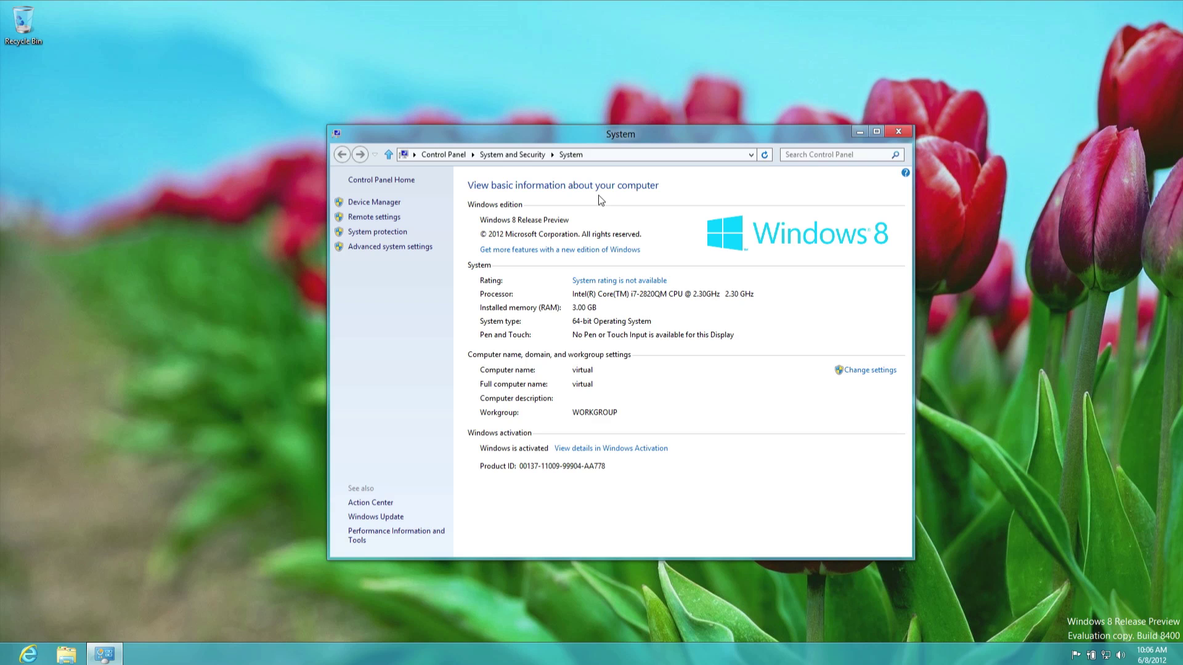
click(898, 131)
Open Windows Help and Support through the Settings charm and close it
mouse_move(1179, 3)
click(1145, 456)
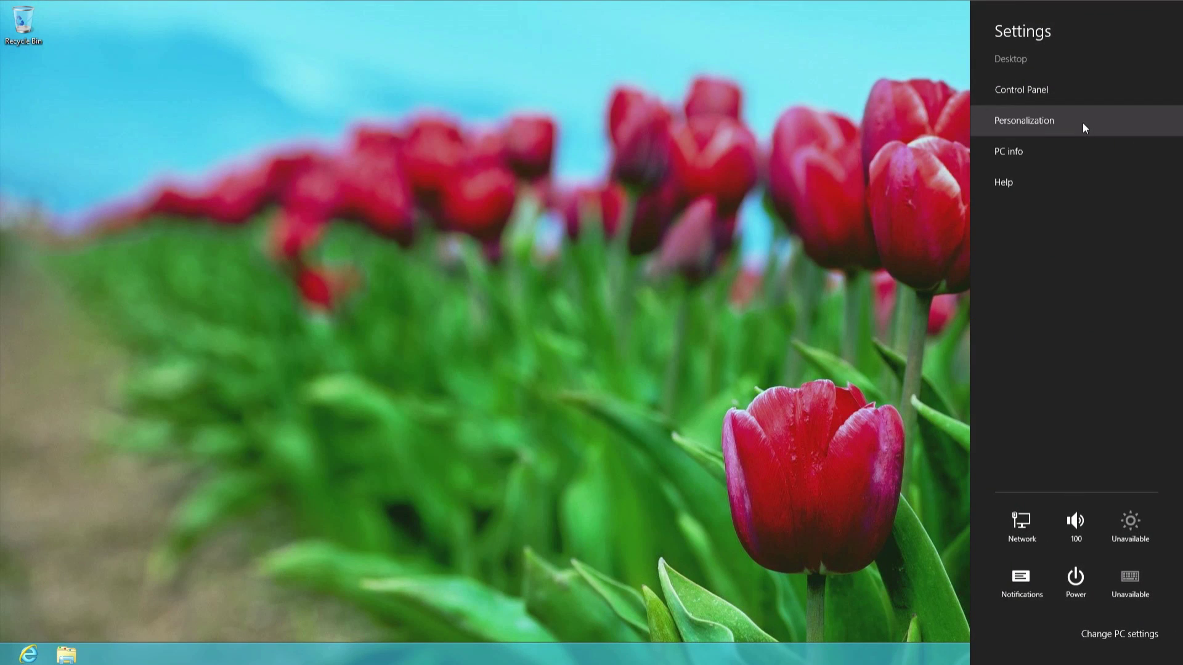
click(1064, 182)
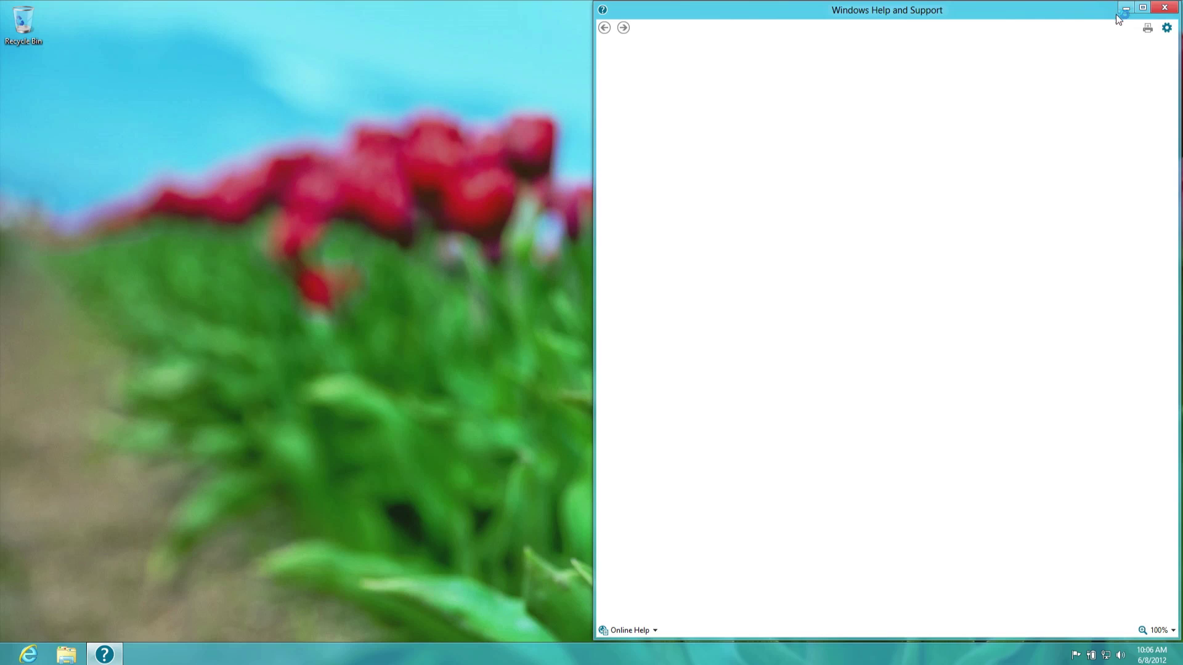
click(1156, 11)
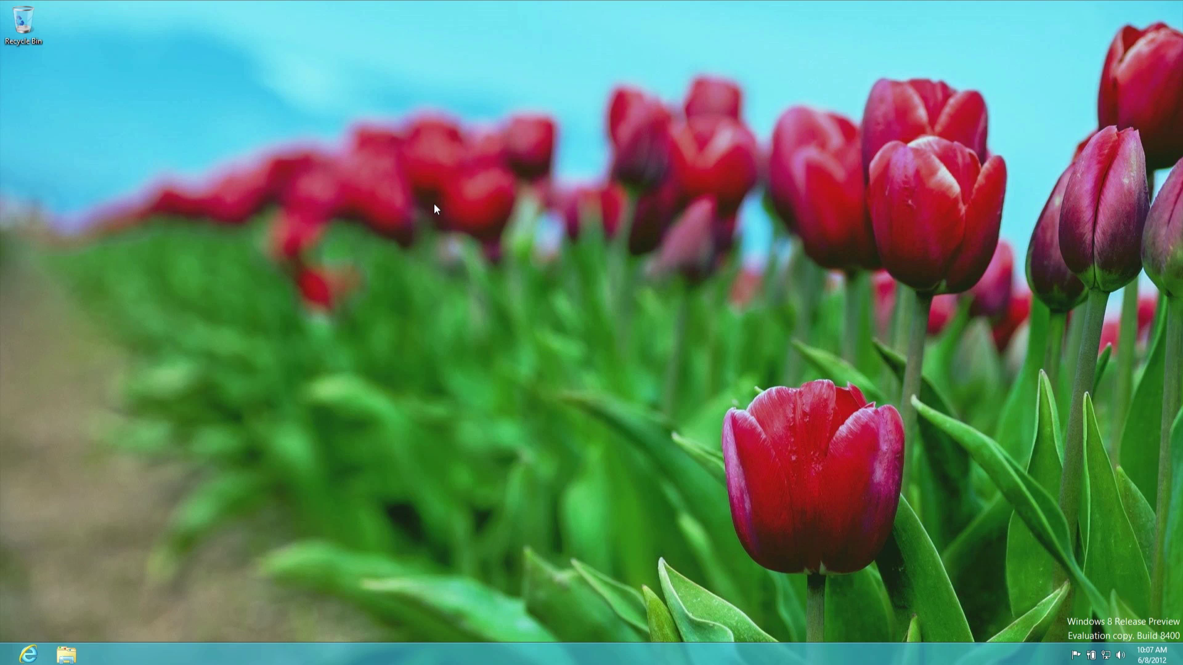
Search the apps for "note" with the Search charm, launch Notepad, and close it
mouse_move(1180, 5)
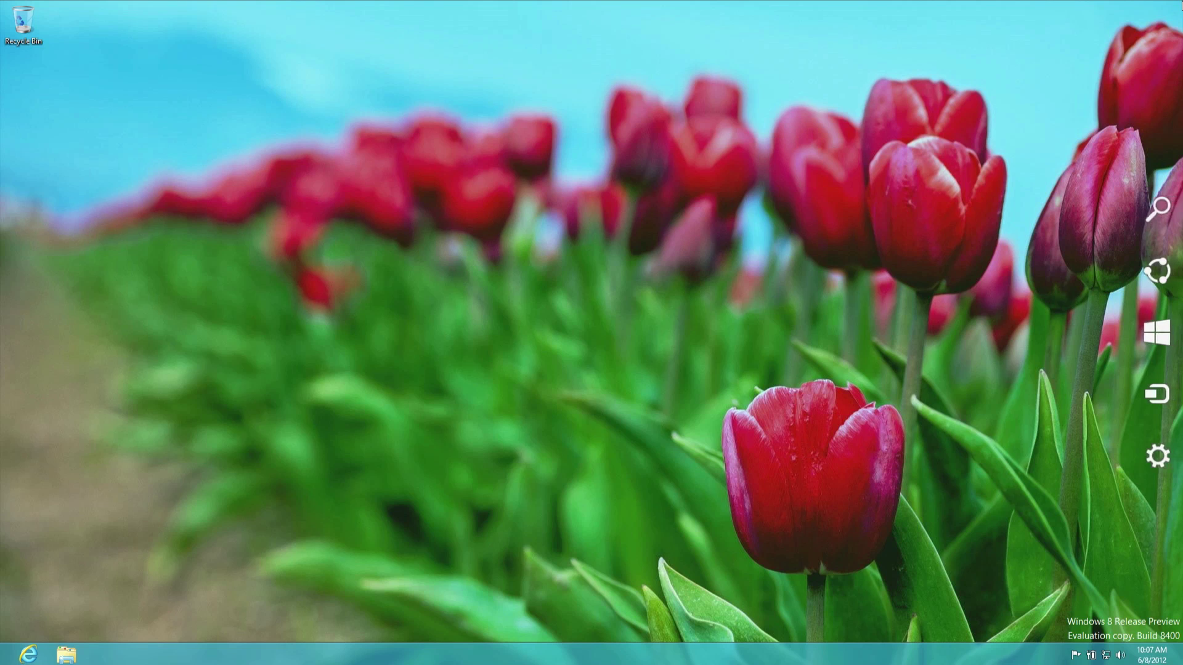
click(1172, 213)
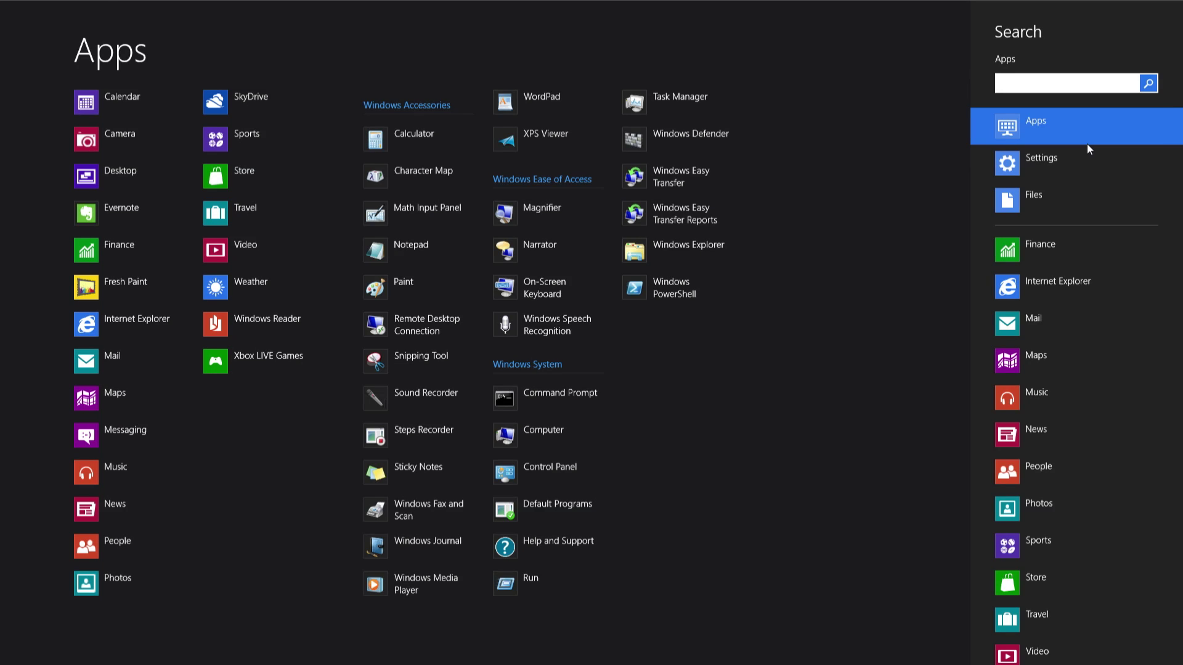
text(note)
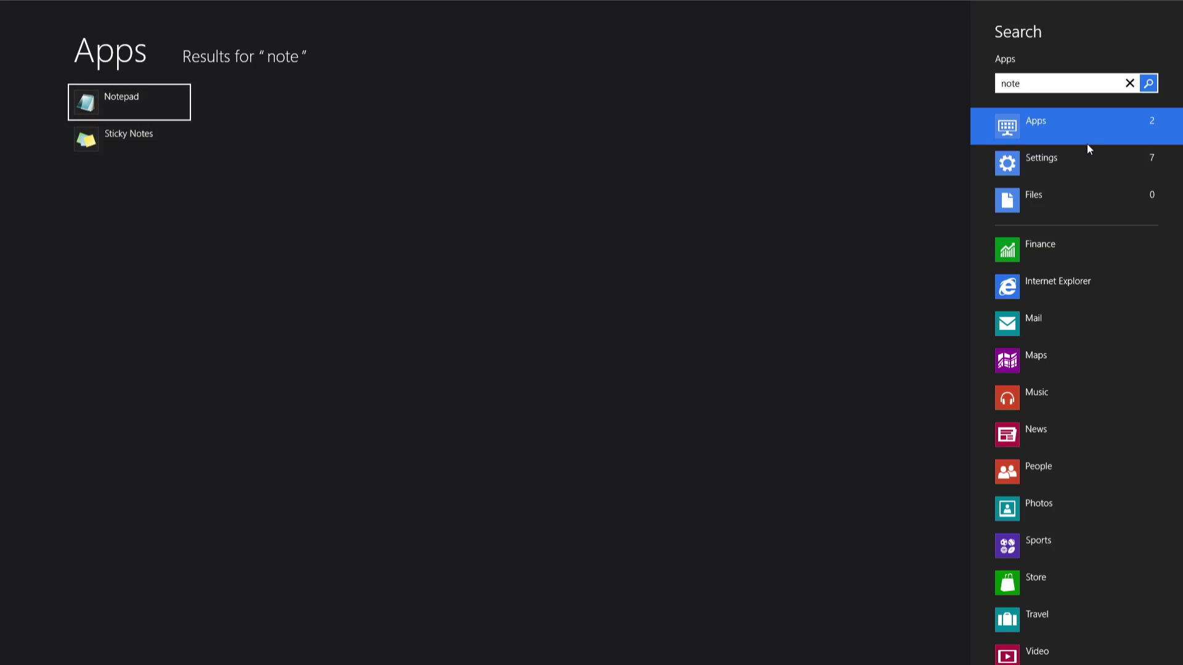
click(84, 108)
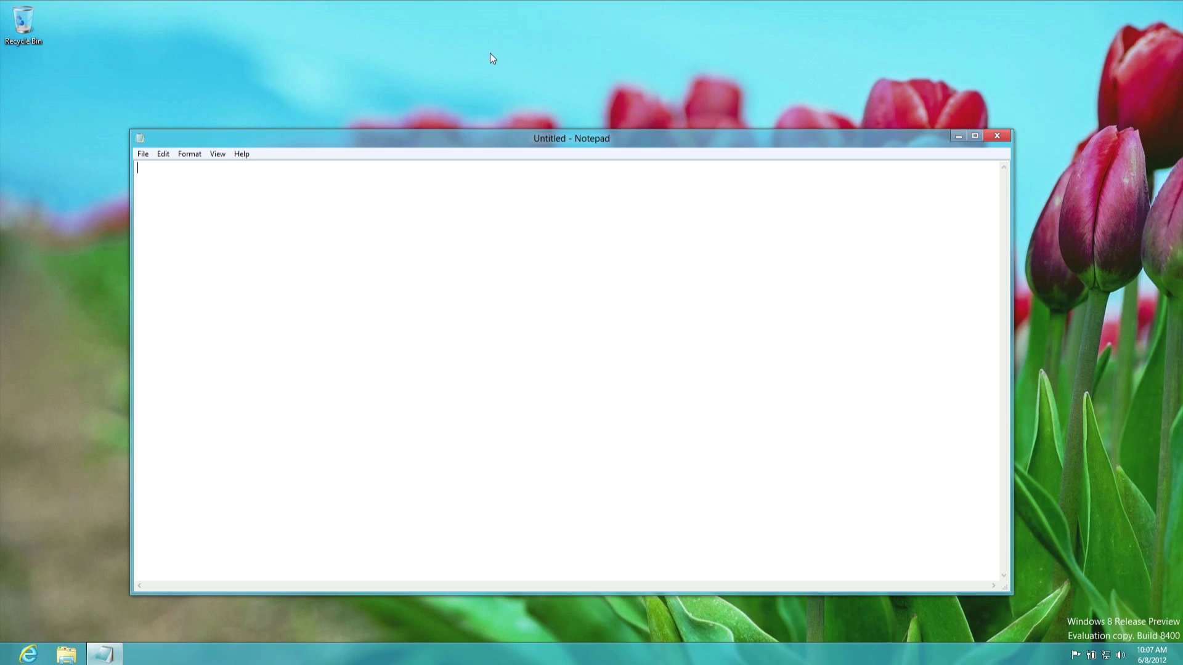
click(995, 136)
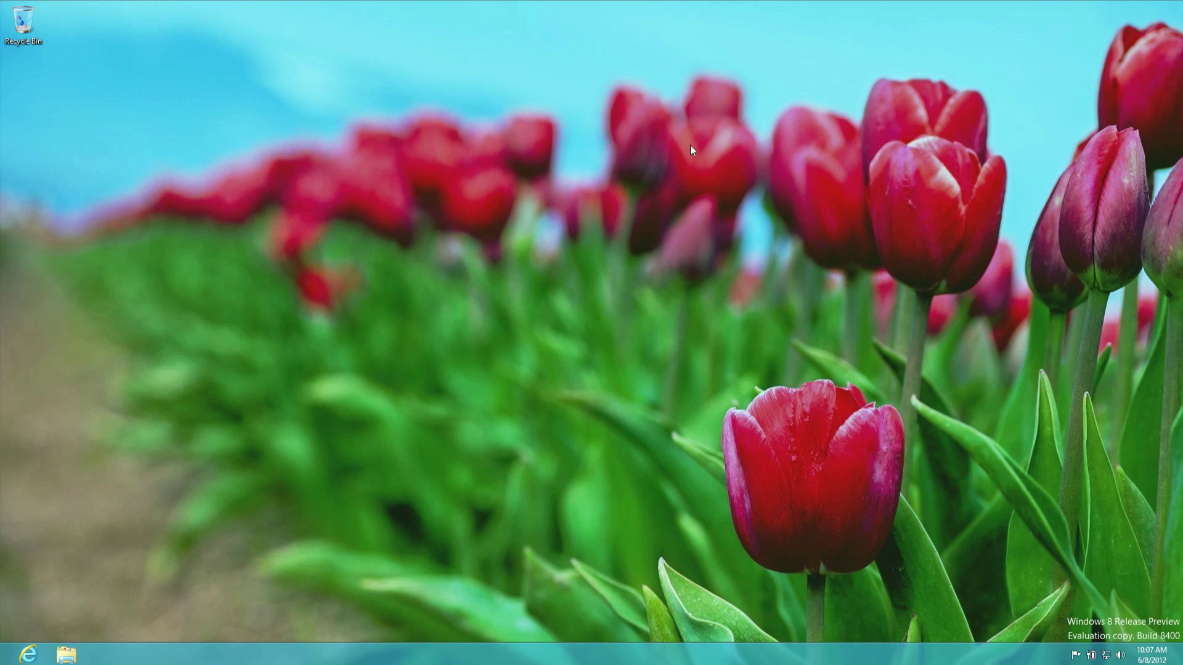
Open the Libraries window in the file explorer, expand its ribbon, and display the Share commands
click(67, 654)
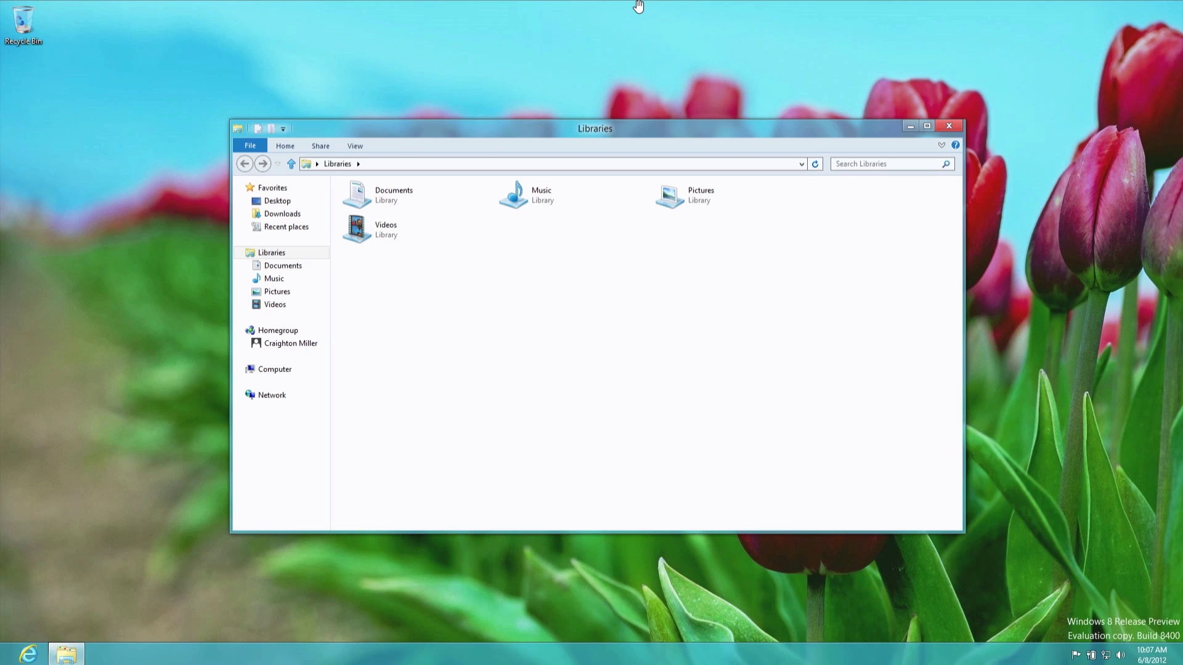
click(941, 146)
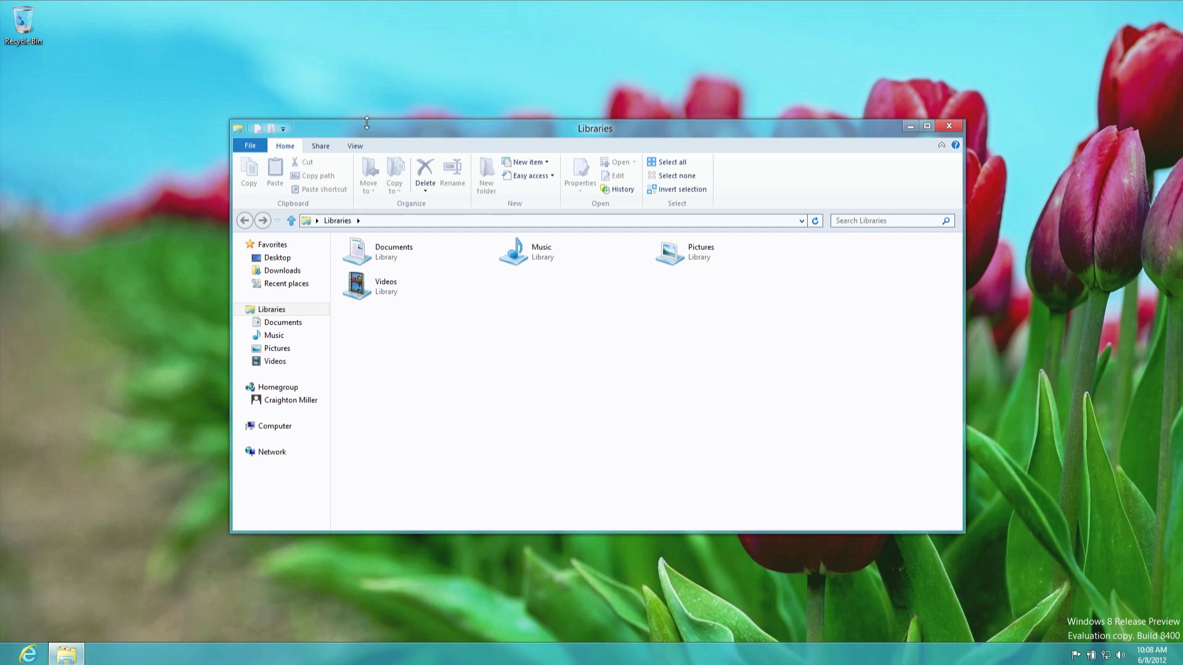
drag(361, 123, 359, 120)
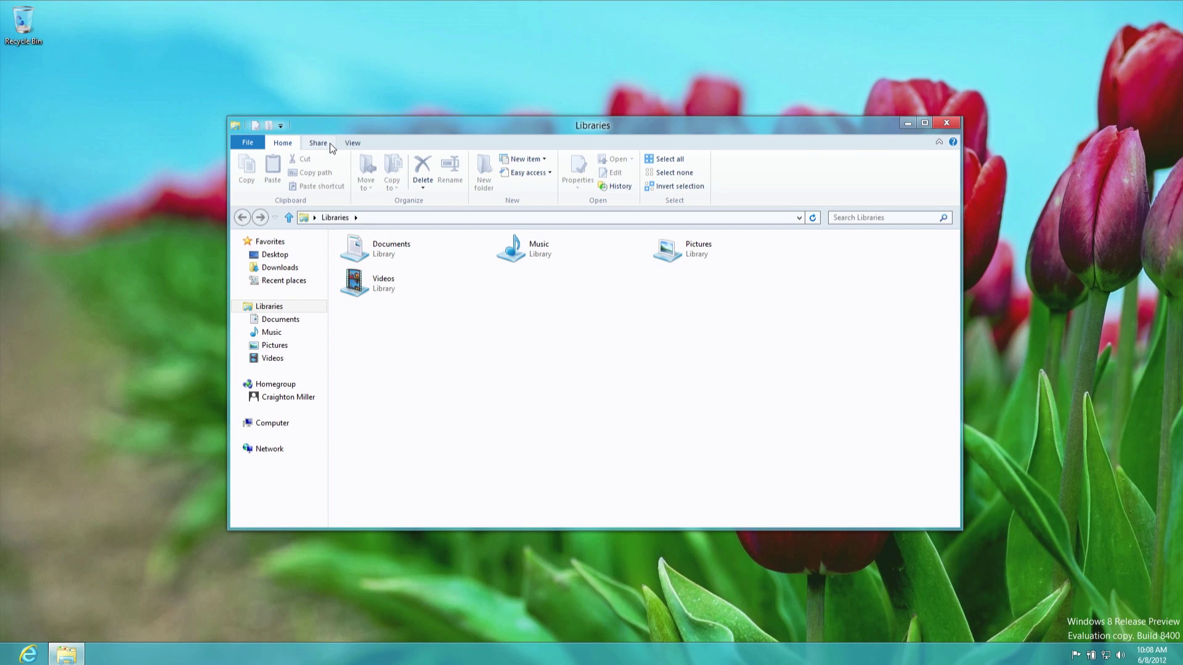
click(331, 143)
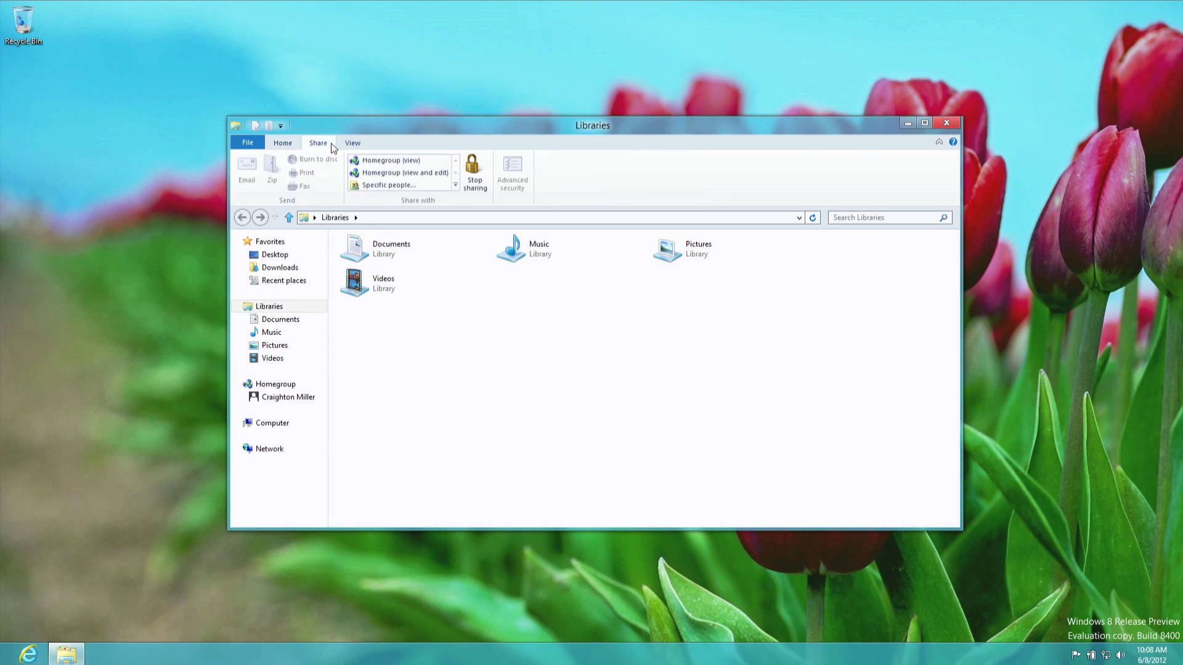
Show the ribbon's Home commands, select all the libraries with Select all, and reverse that with Invert selection
click(278, 147)
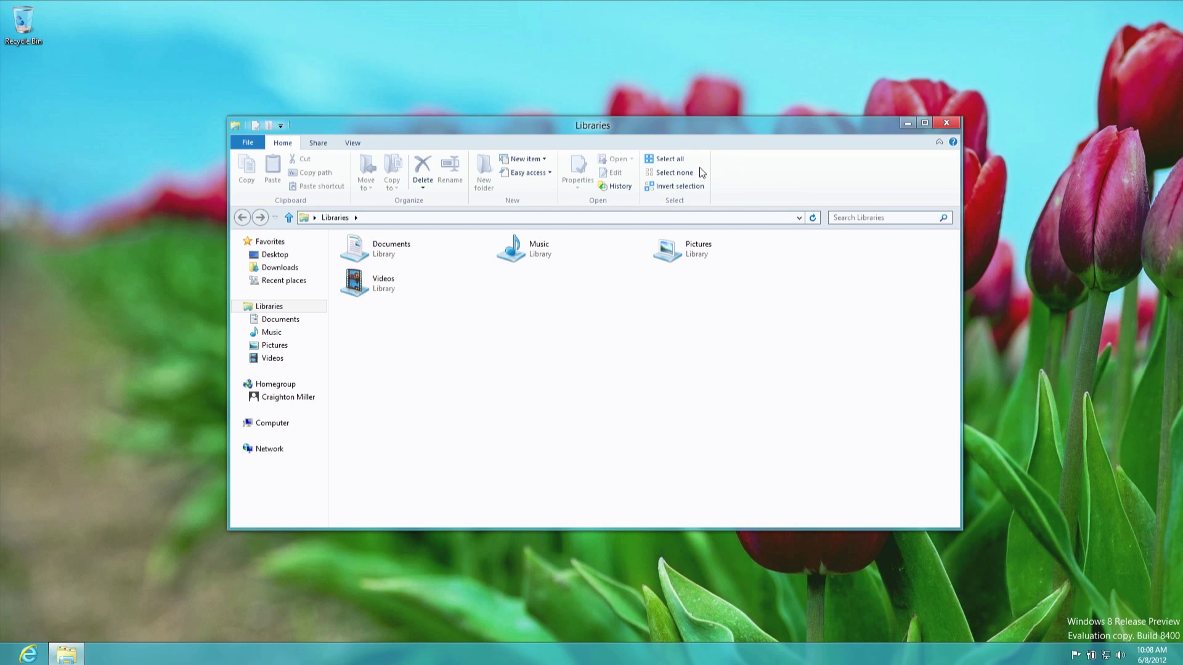
click(676, 158)
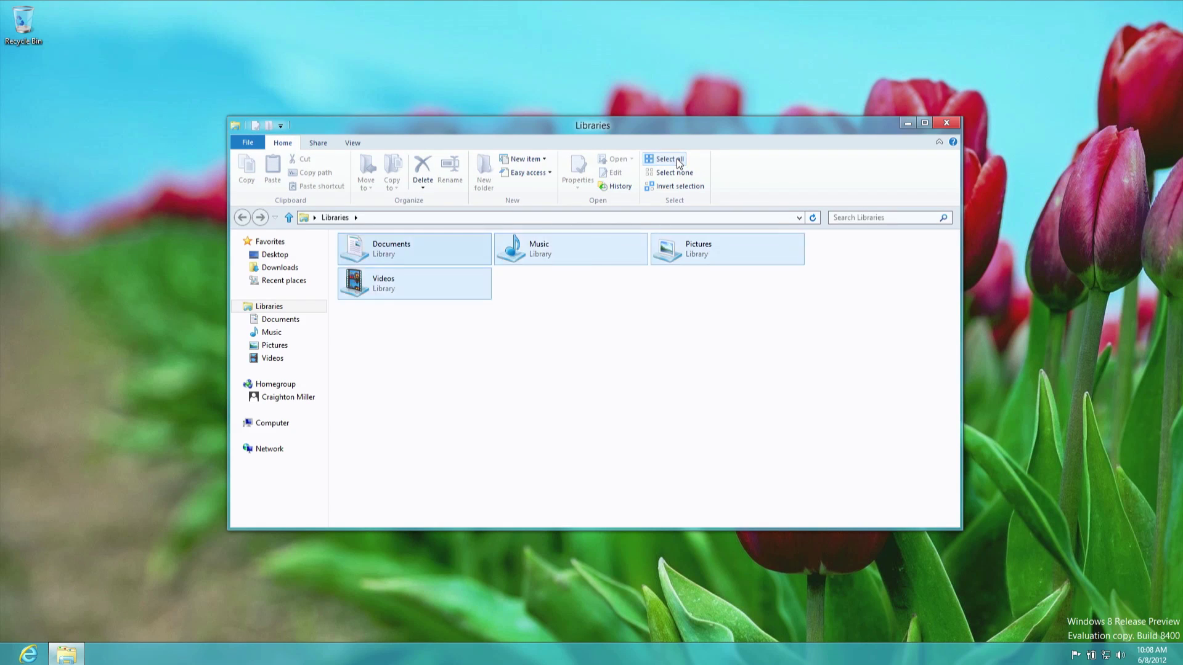
click(665, 191)
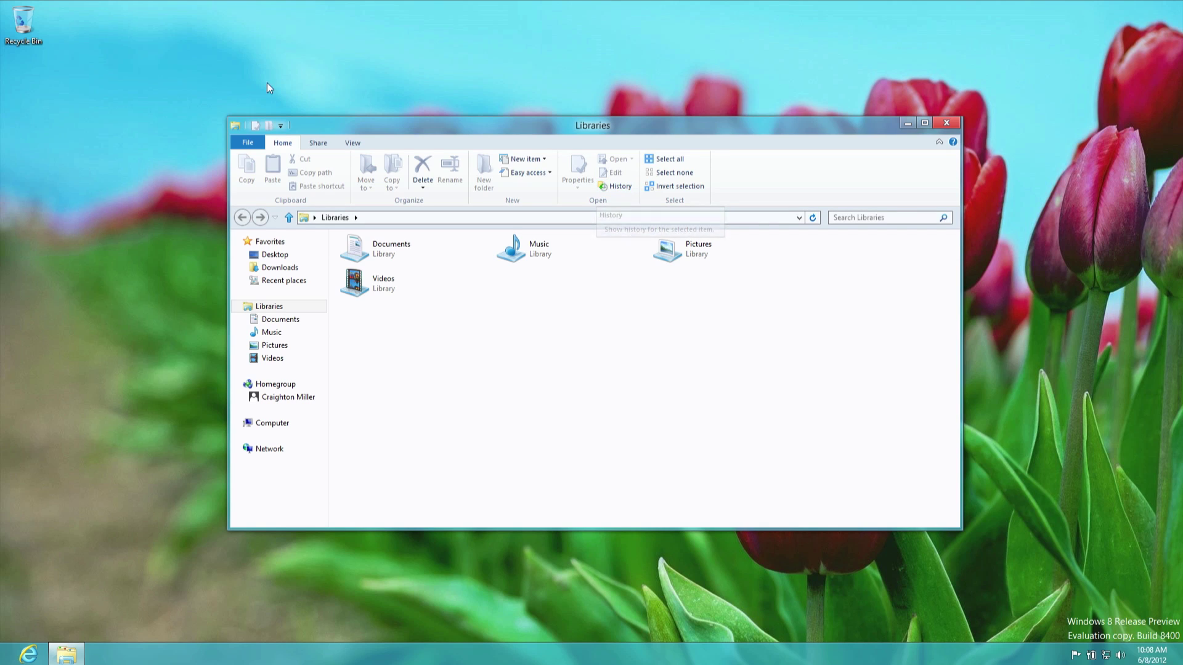
Look over the ribbon's Share commands and the View layout and show/hide options for the Libraries window
click(311, 142)
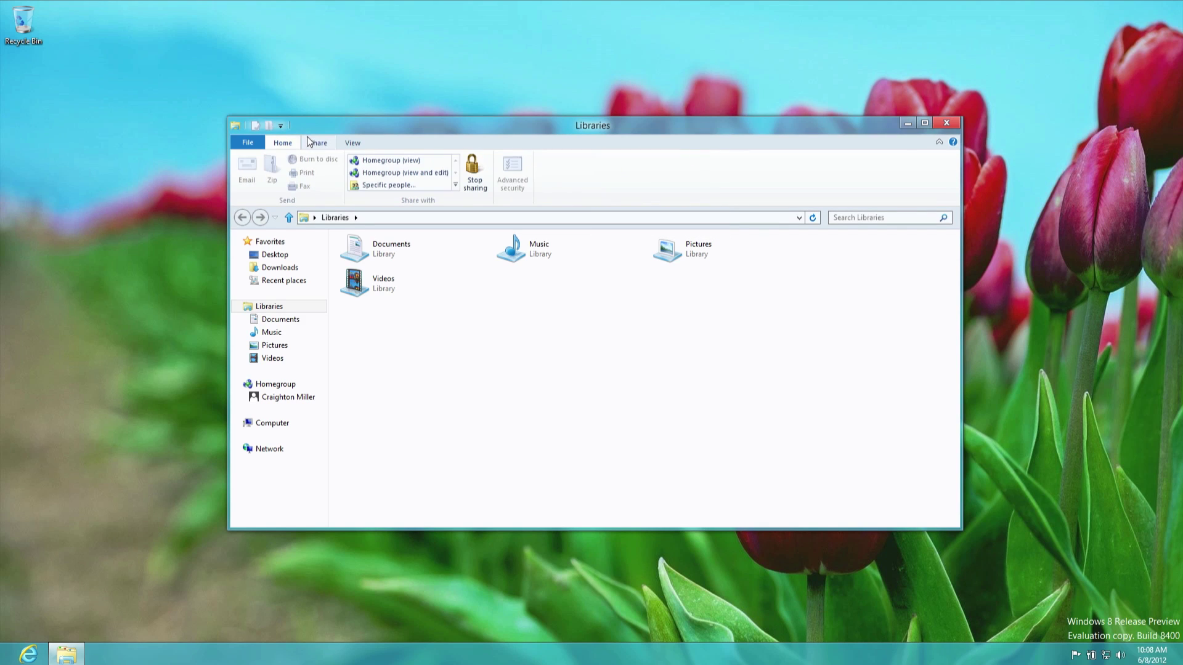
click(340, 143)
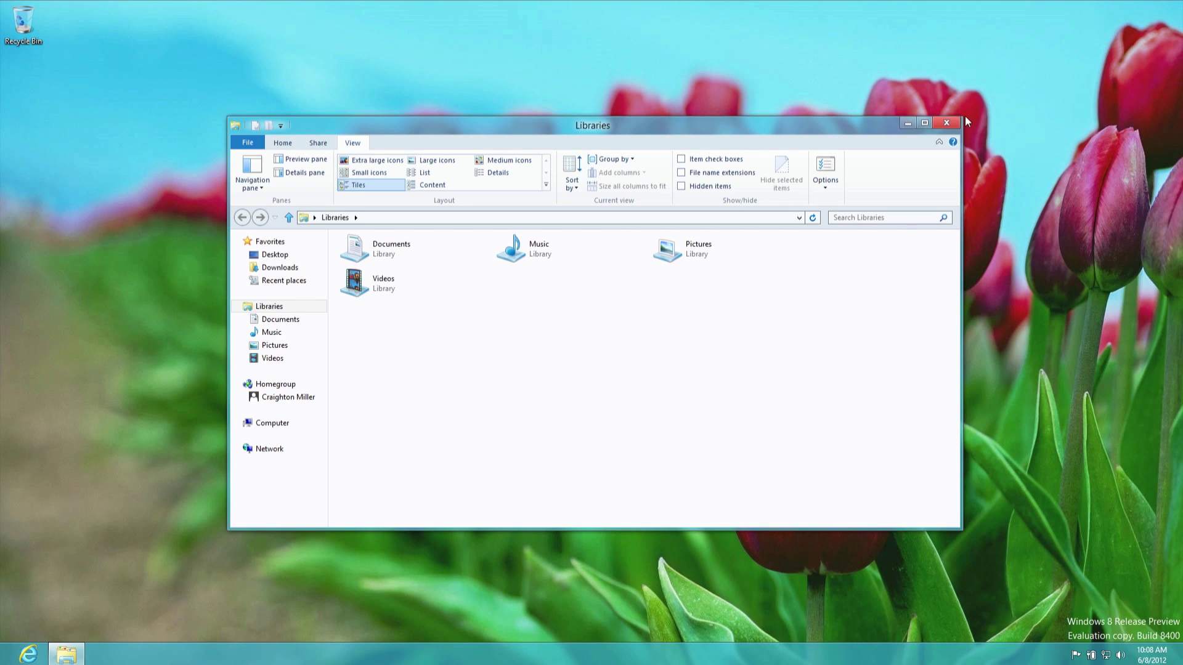
Close the Libraries window and return to the Start screen
click(946, 124)
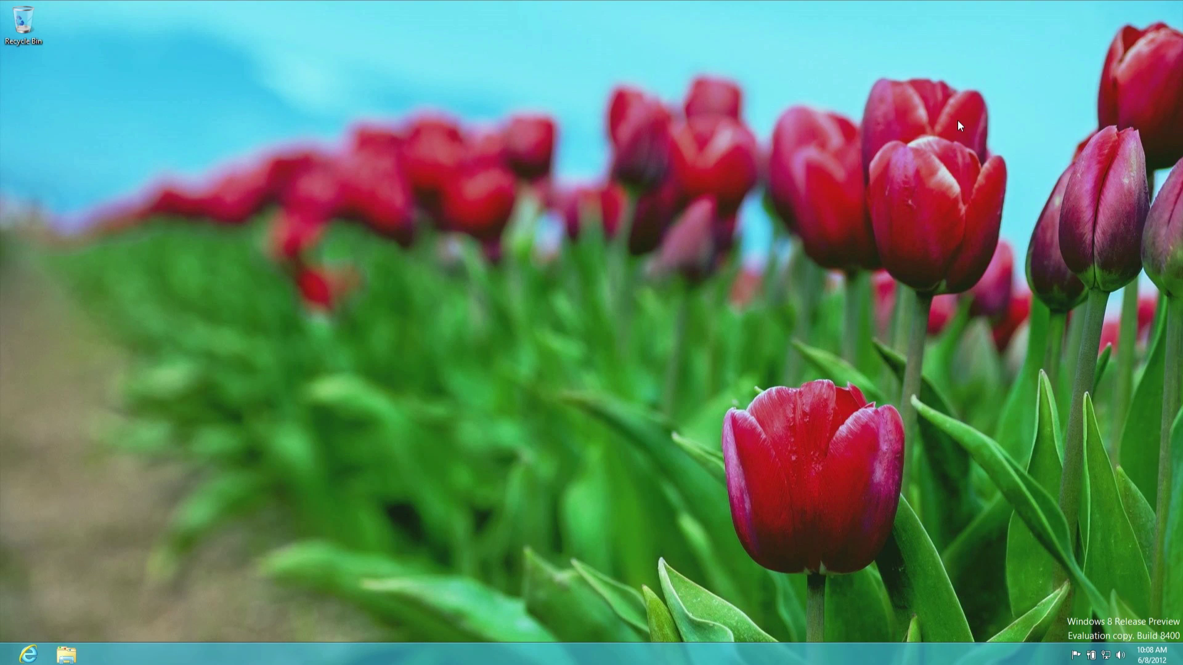
key(super)
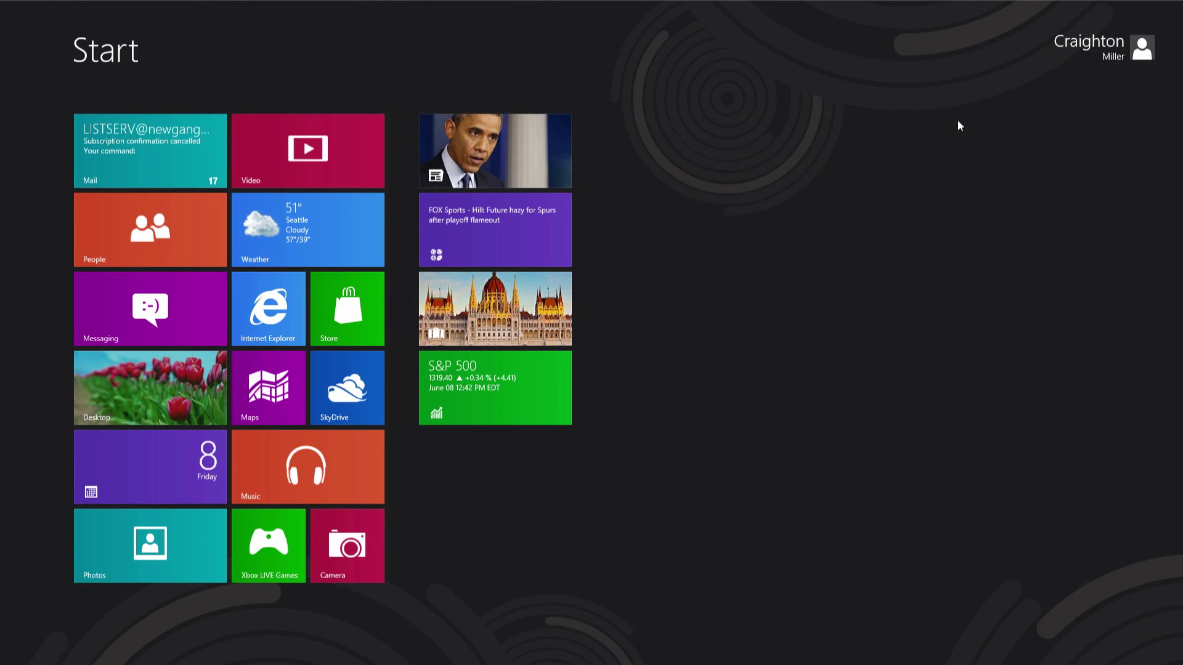